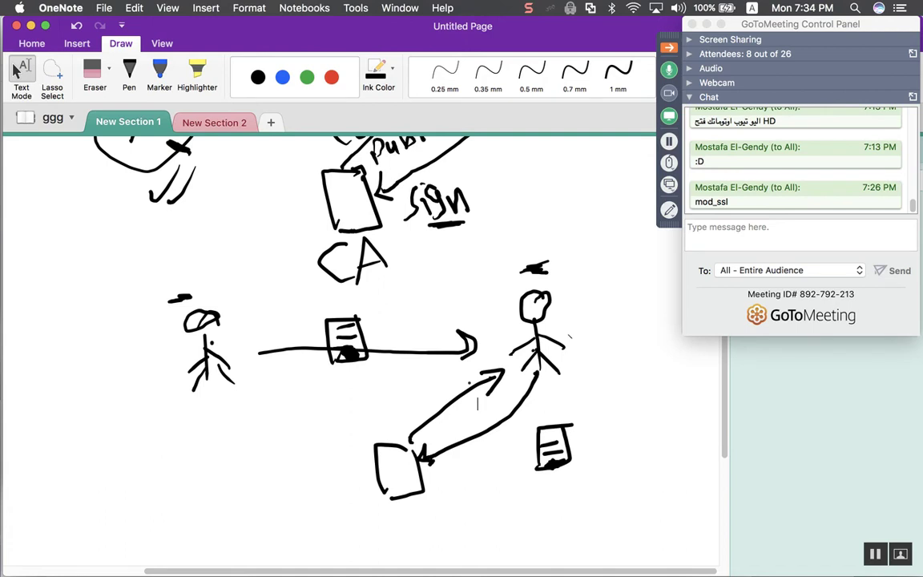
# Switch to VMware Fusion and resume the Windows 10 x64 virtual machine.
pyautogui.press('super+Tab')
pyautogui.press('super+Tab')
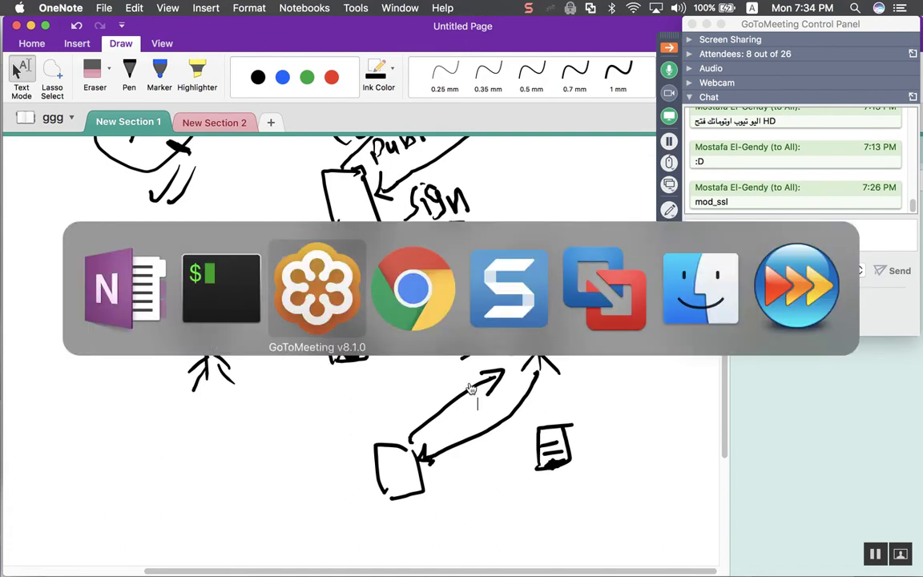
pyautogui.press('super+Tab')
pyautogui.press('super+Tab')
pyautogui.press('super+Tab')
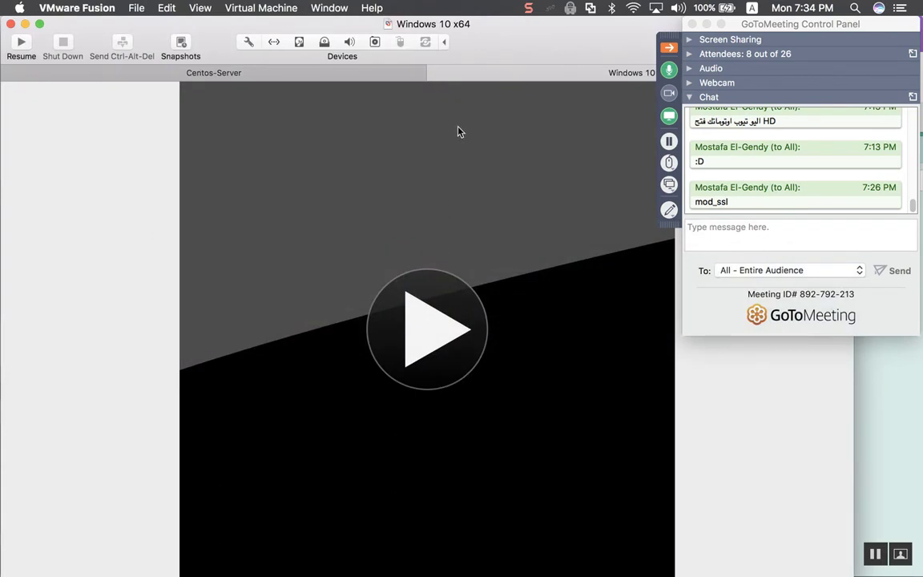
pyautogui.click(413, 310)
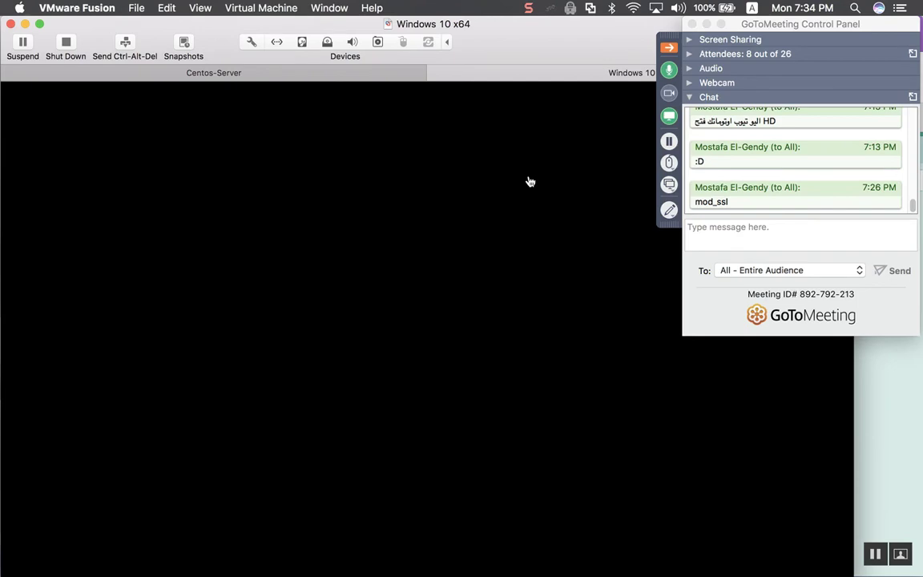
# Pause the meeting's screen sharing and sign in to Windows by entering the account password.
pyautogui.press('super+alt+p')
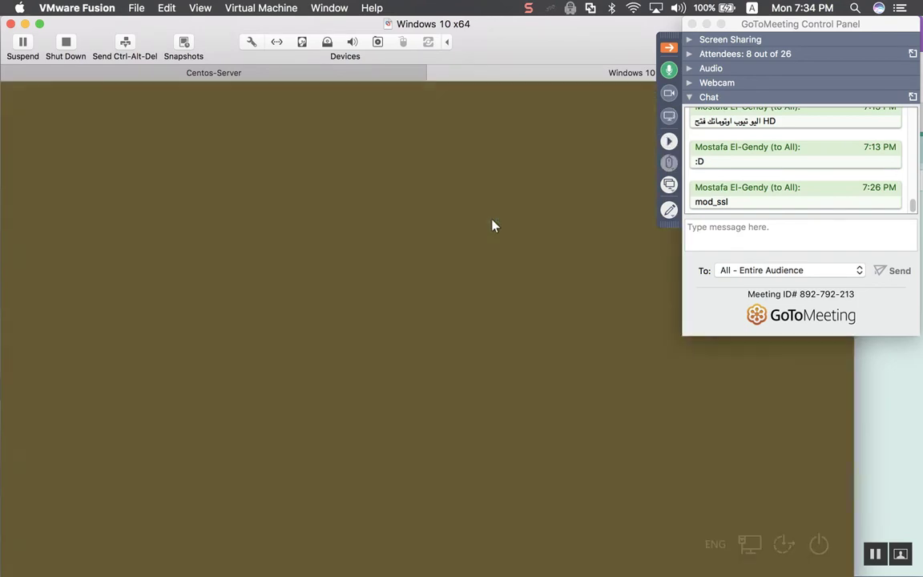
pyautogui.write('****')
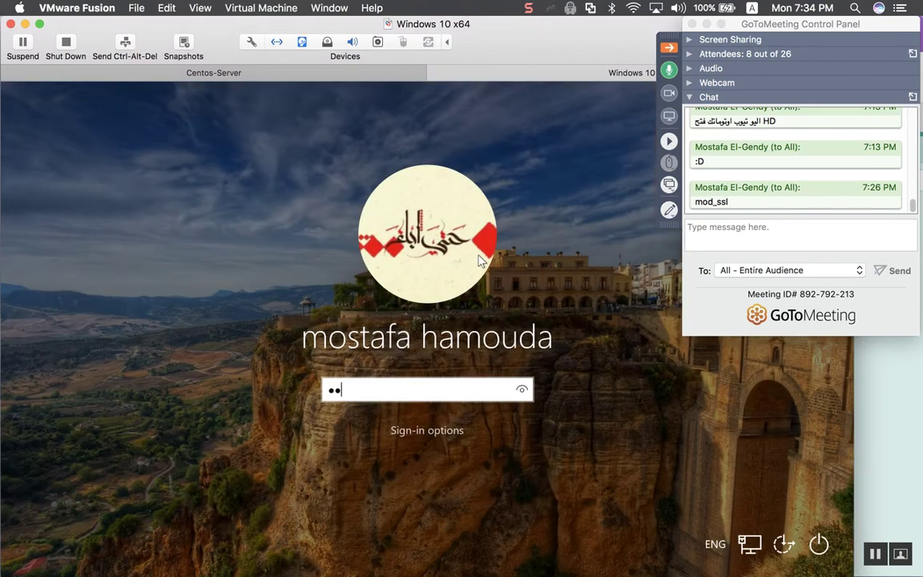
pyautogui.write('**')
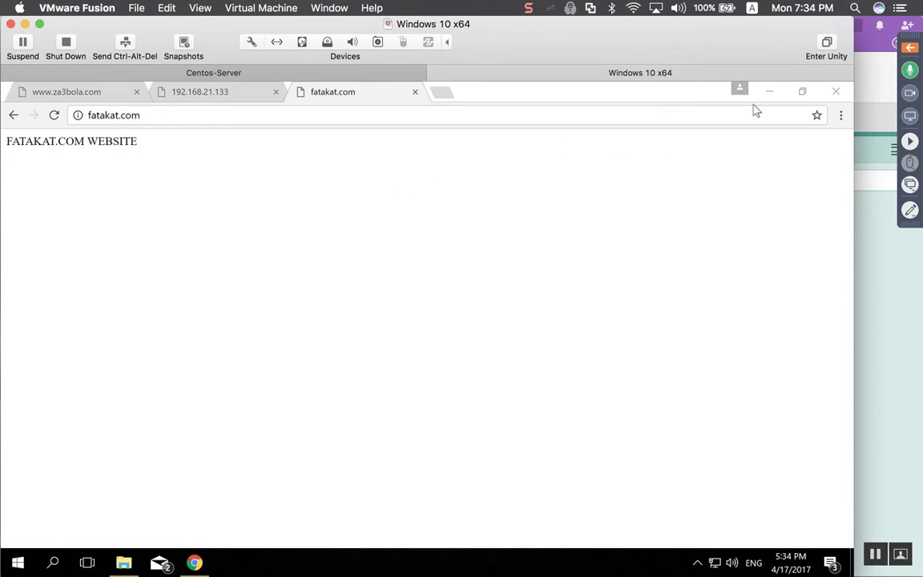
# Search the Chrome settings for "cert" and open the certificate manager under HTTPS/SSL.
pyautogui.click(841, 117)
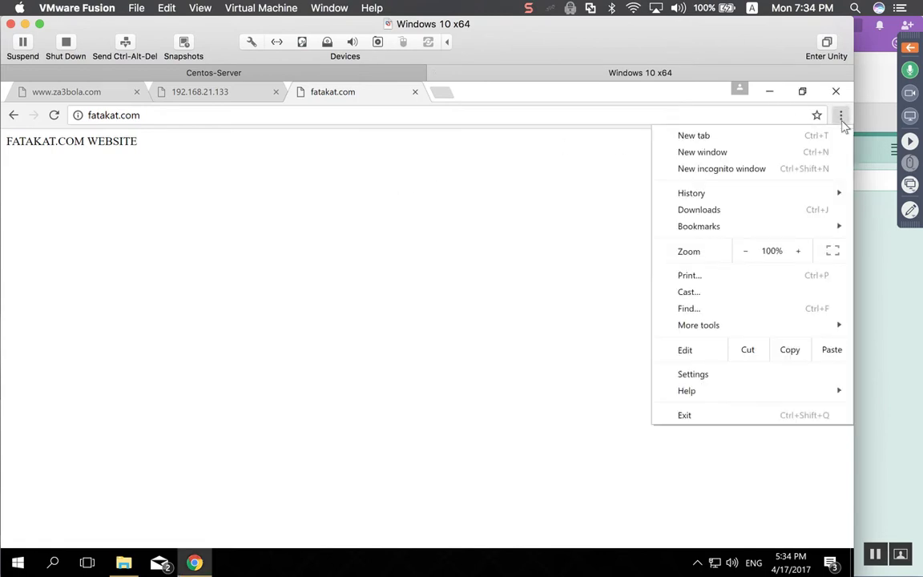
pyautogui.moveTo(801, 326)
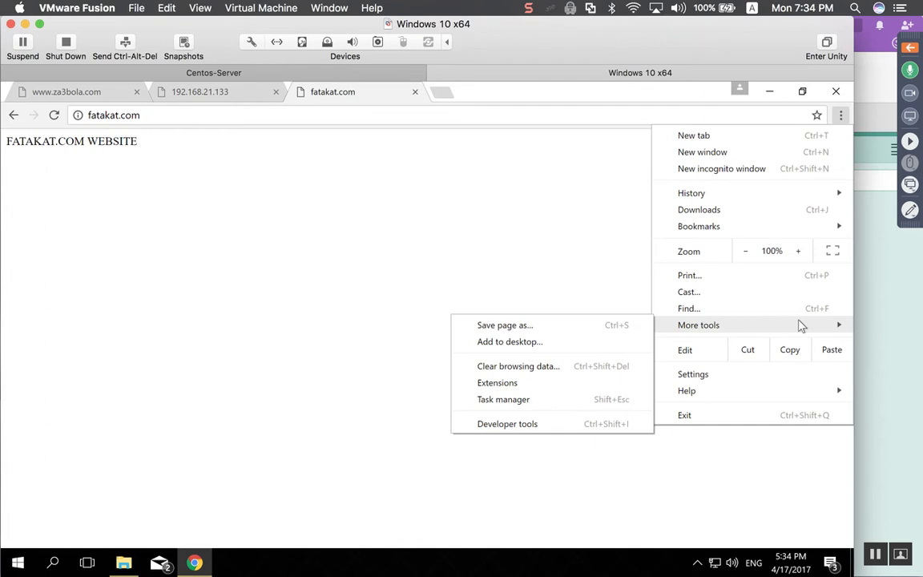
pyautogui.click(784, 375)
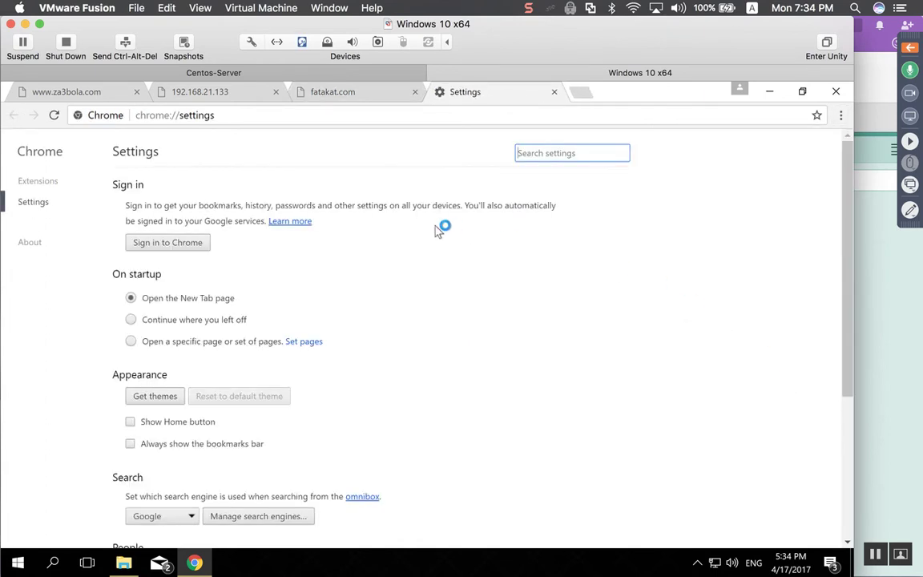
pyautogui.write('cert')
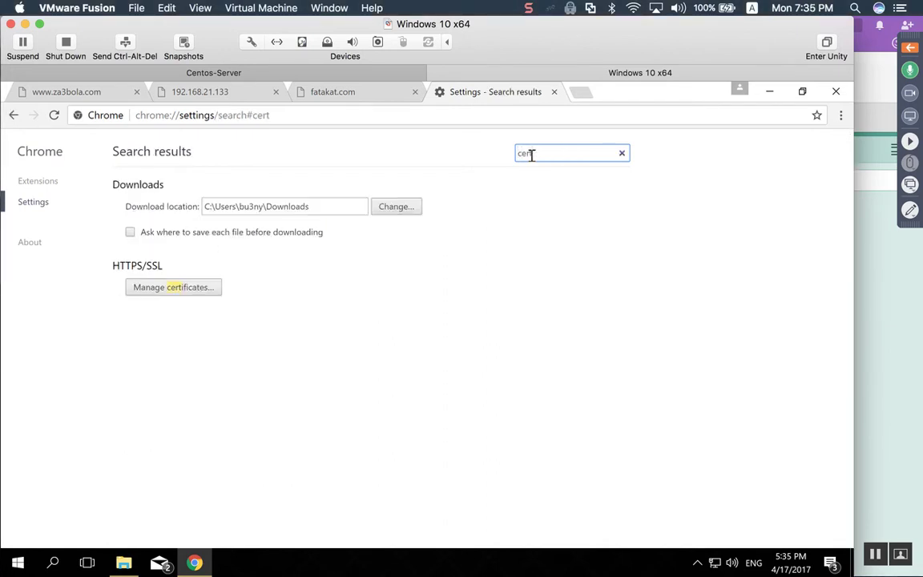
pyautogui.click(198, 286)
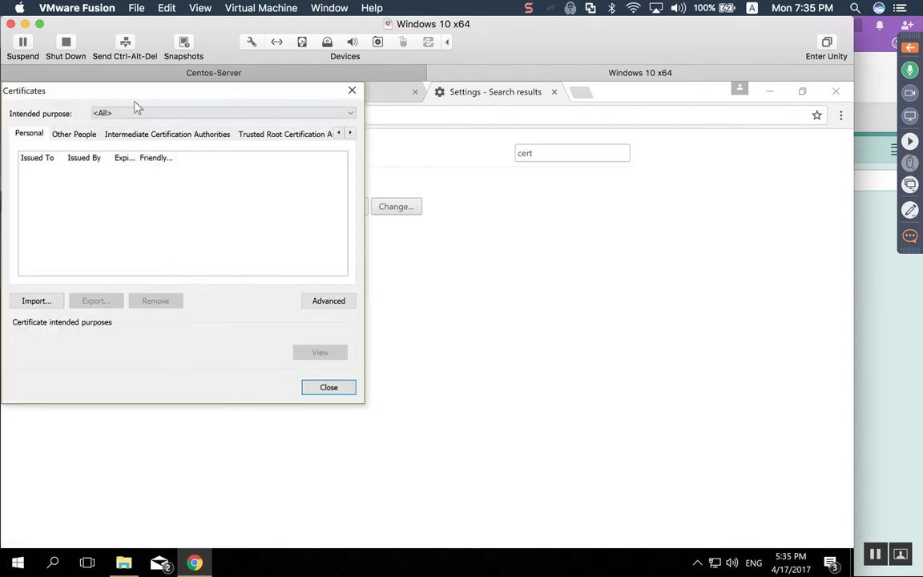
# View the AddTrust External CA Root certificate among the trusted root authorities, widening the Issued To column.
pyautogui.moveTo(140, 97); pyautogui.dragTo(405, 117)
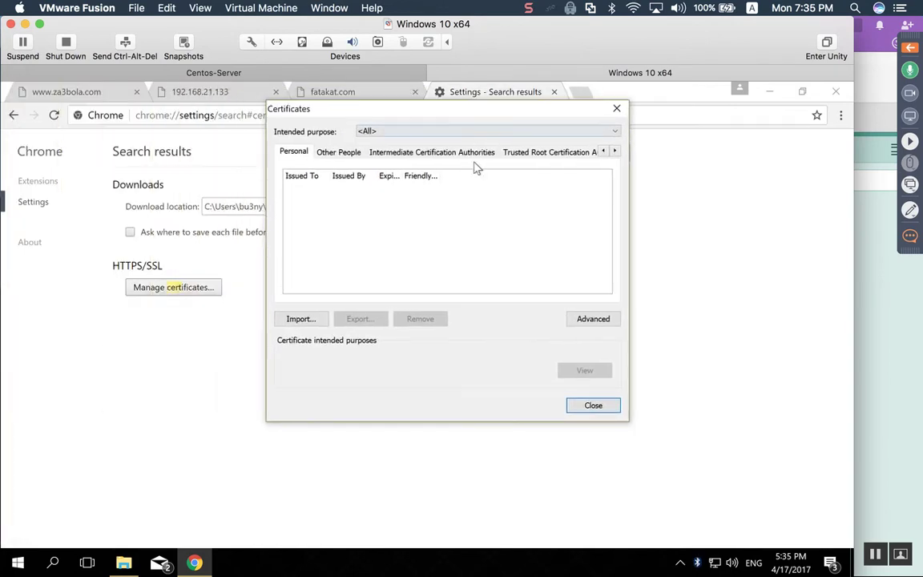
pyautogui.click(554, 155)
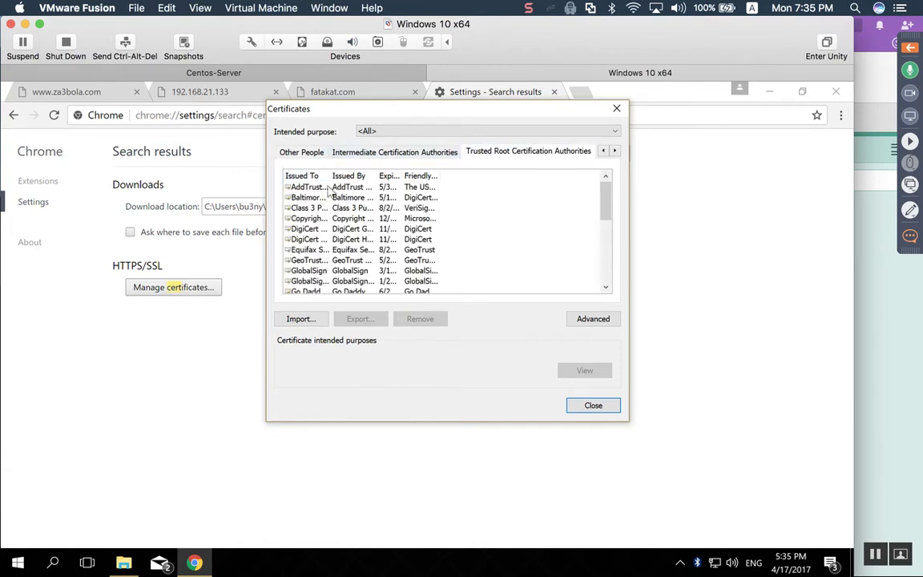
pyautogui.moveTo(331, 174); pyautogui.dragTo(431, 171)
pyautogui.click(378, 187)
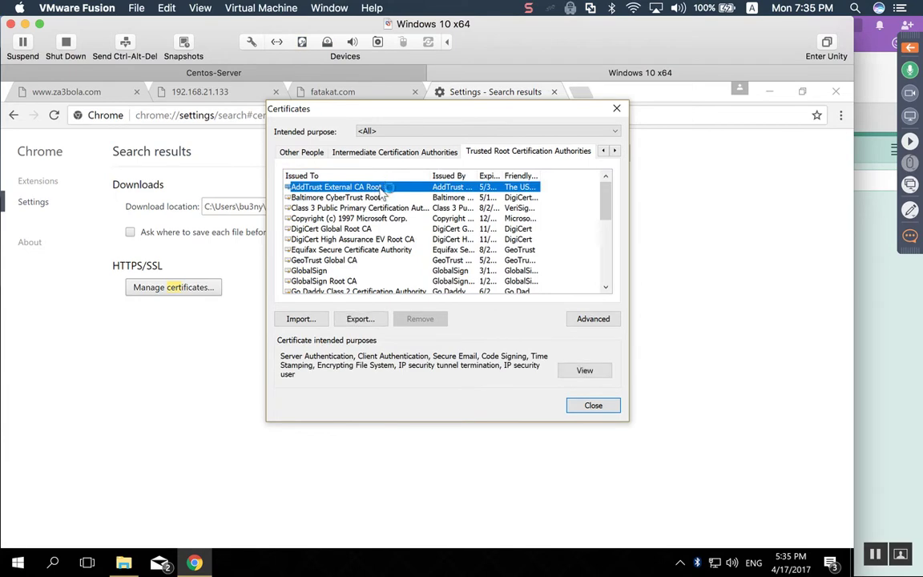
pyautogui.click(601, 371)
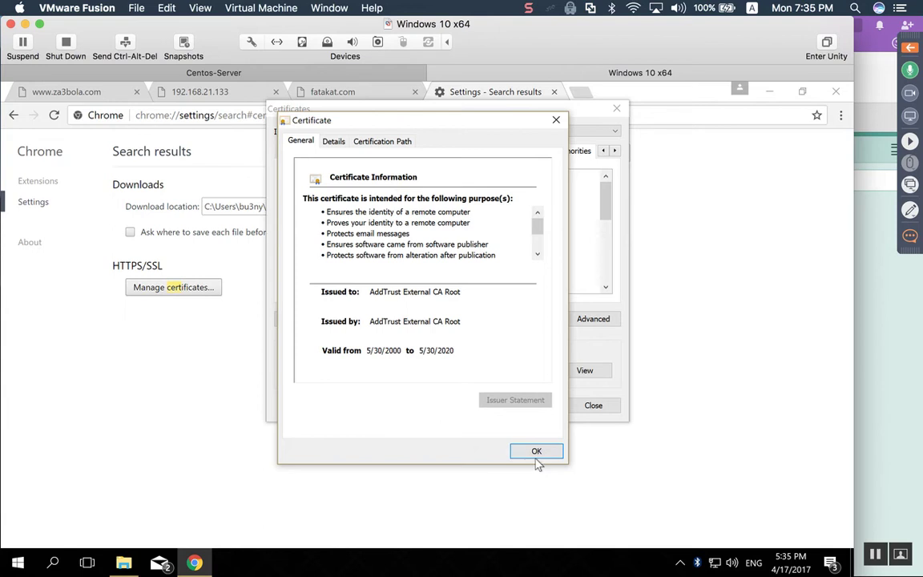
# Show the meeting chat with screen sharing resumed, and close both certificate windows.
pyautogui.click(910, 235)
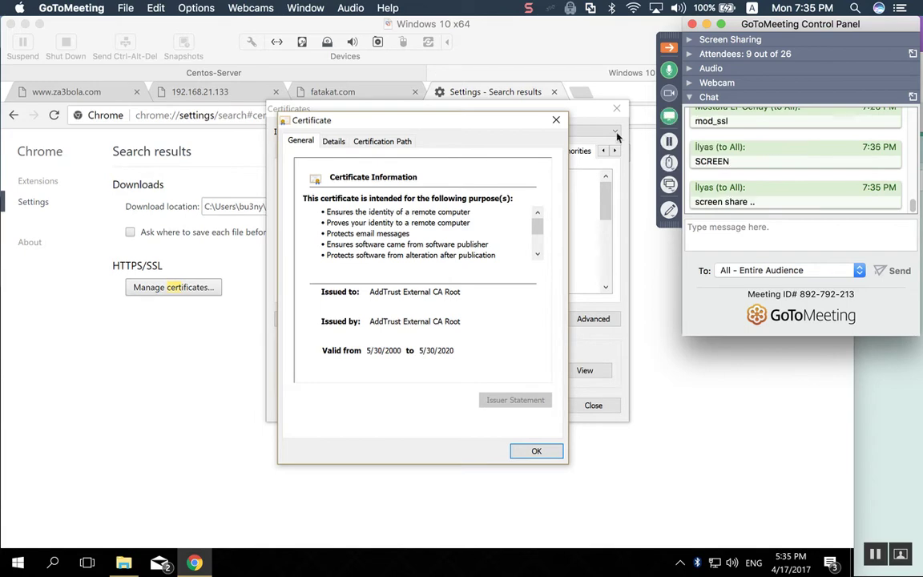
pyautogui.click(556, 120)
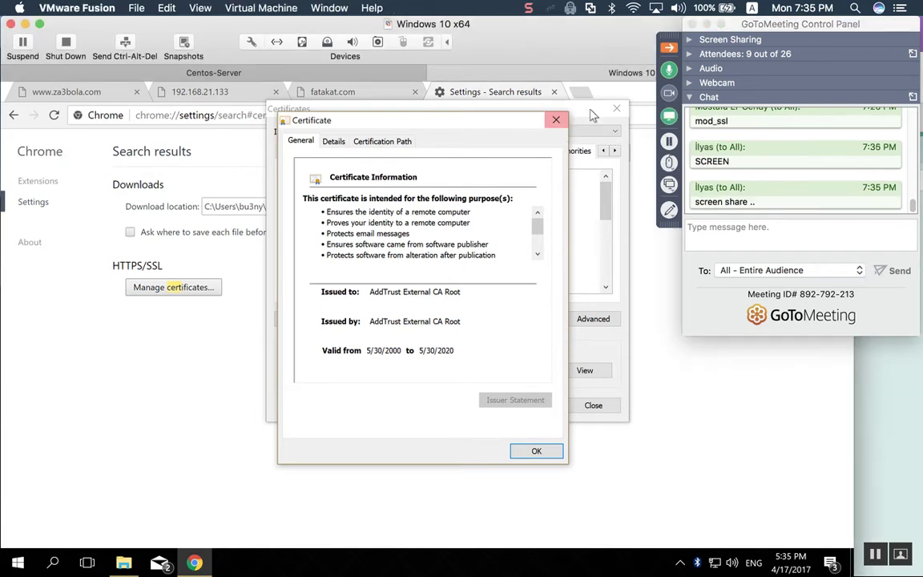
pyautogui.click(556, 122)
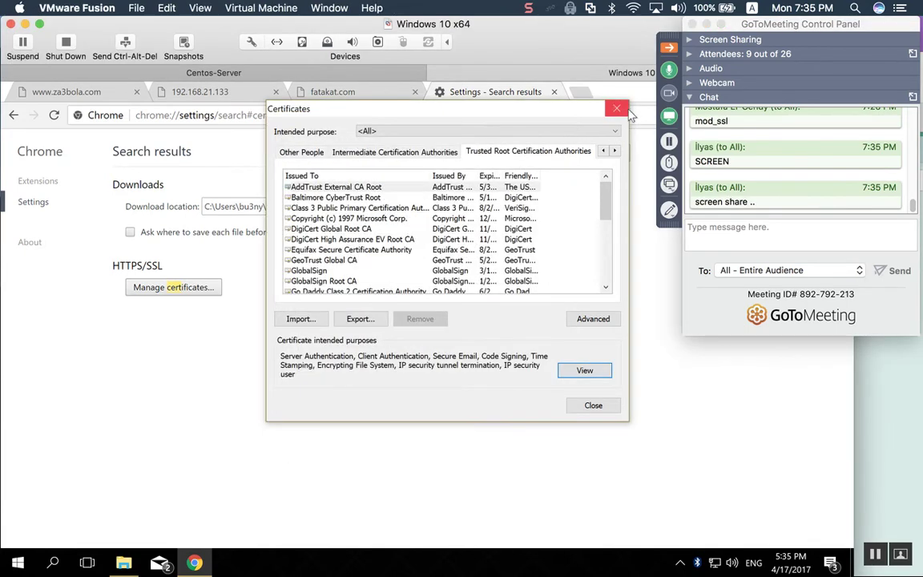
pyautogui.click(615, 108)
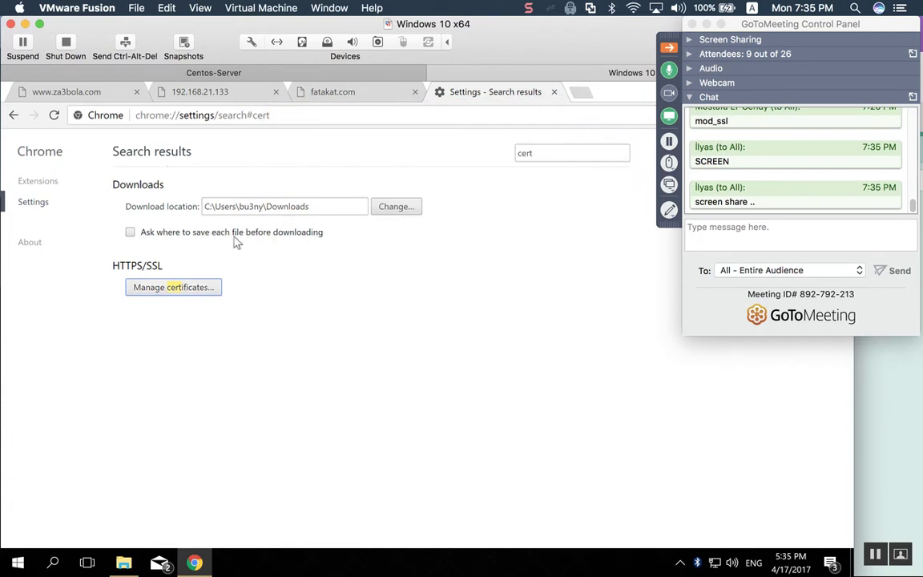
# Reopen the certificate manager at the trusted root authorities and widen the Issued To and Friendly Name columns.
pyautogui.click(552, 147)
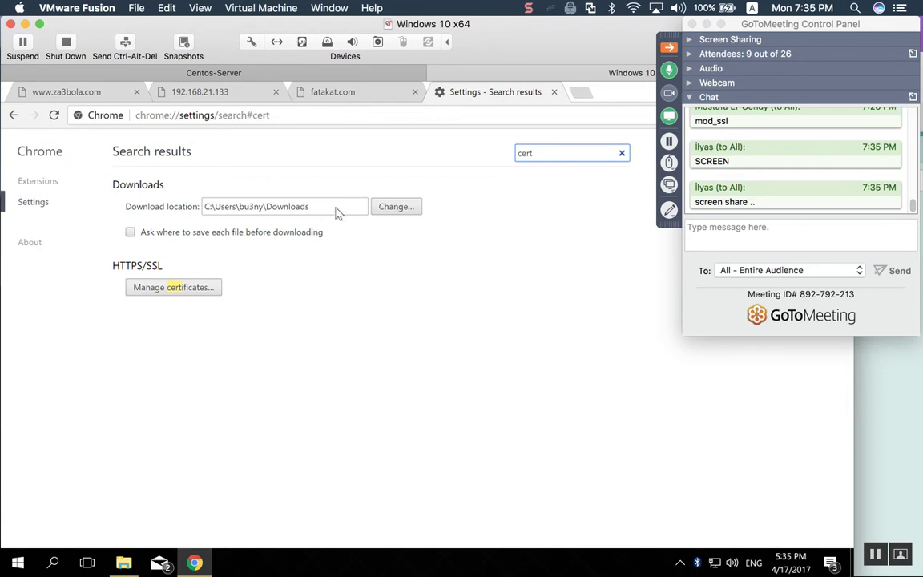
pyautogui.click(164, 289)
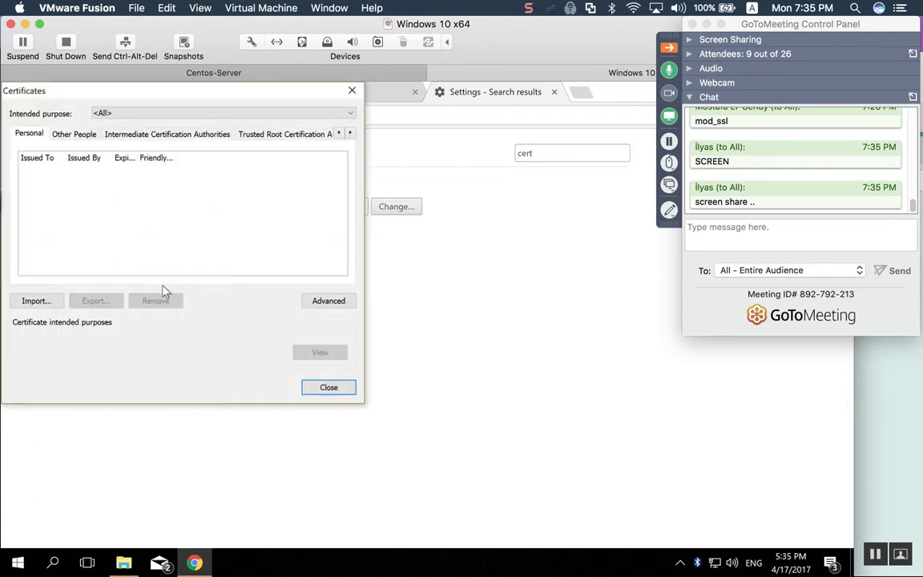
pyautogui.click(289, 136)
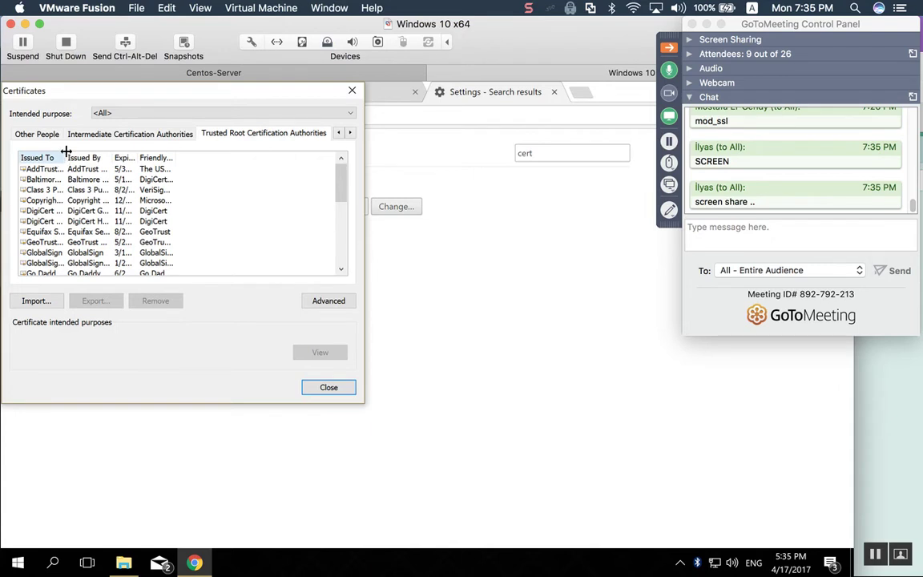
pyautogui.moveTo(65, 152); pyautogui.dragTo(162, 155)
pyautogui.click(200, 169)
pyautogui.moveTo(271, 156); pyautogui.dragTo(334, 160)
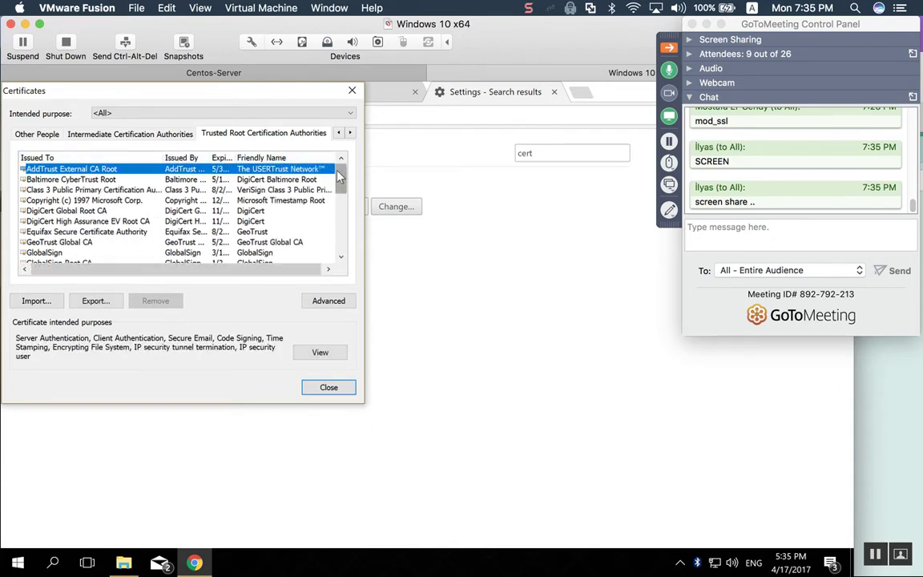
# Open the Baltimore CyberTrust Root certificate to view its general information.
pyautogui.click(290, 192)
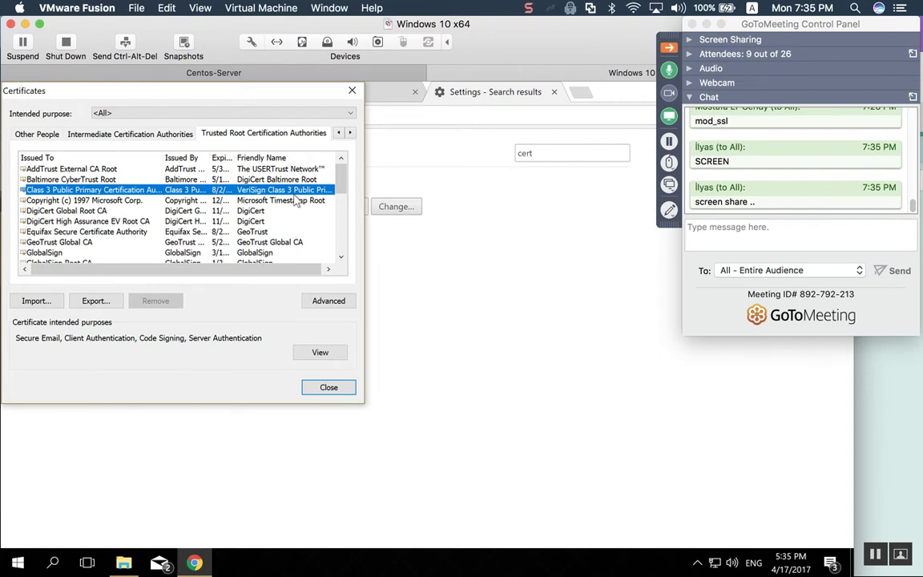
pyautogui.click(116, 180)
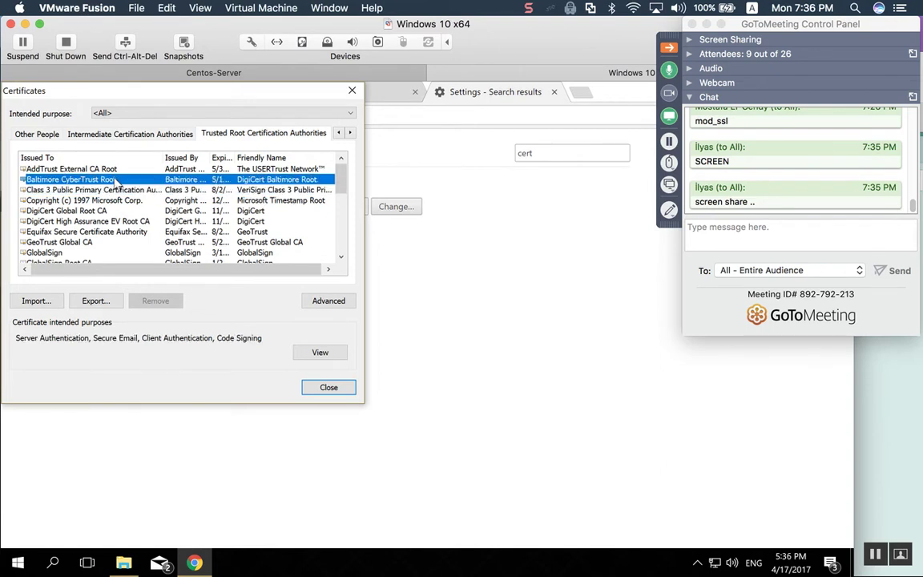
pyautogui.click(315, 353)
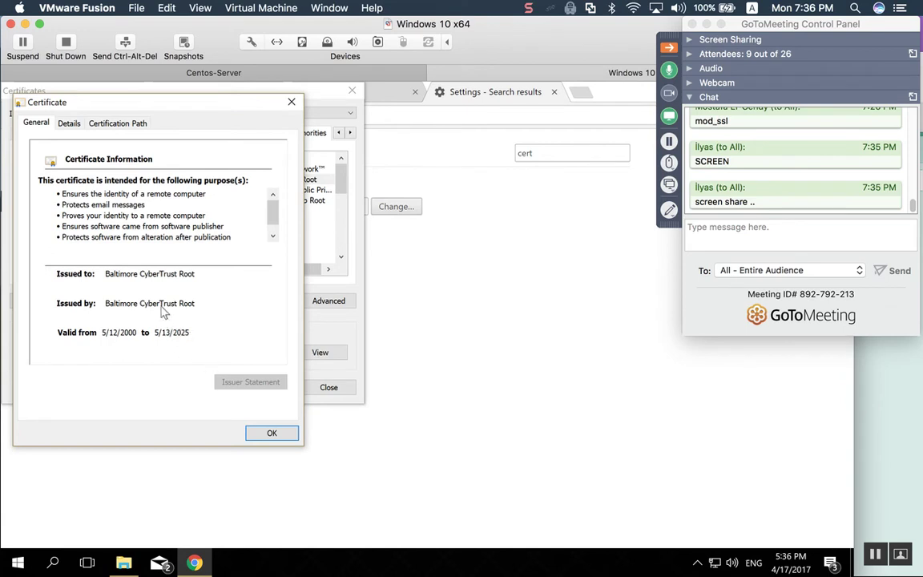
# Examine the detail fields of the Baltimore CyberTrust Root certificate one by one, from the version to the extended validation policy.
pyautogui.click(68, 122)
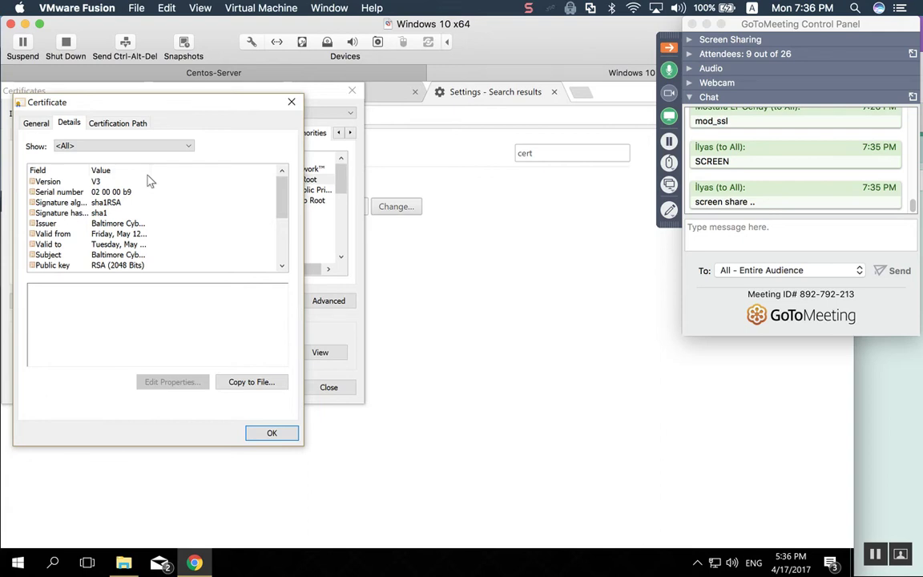
pyautogui.click(110, 193)
pyautogui.press('Down')
pyautogui.press('Down')
pyautogui.press('Down')
pyautogui.press('Down')
pyautogui.press('Down')
pyautogui.press('Down')
pyautogui.press('Down')
pyautogui.press('Down')
pyautogui.press('Down')
pyautogui.press('Down')
pyautogui.press('Down')
pyautogui.press('Down')
pyautogui.press('Down')
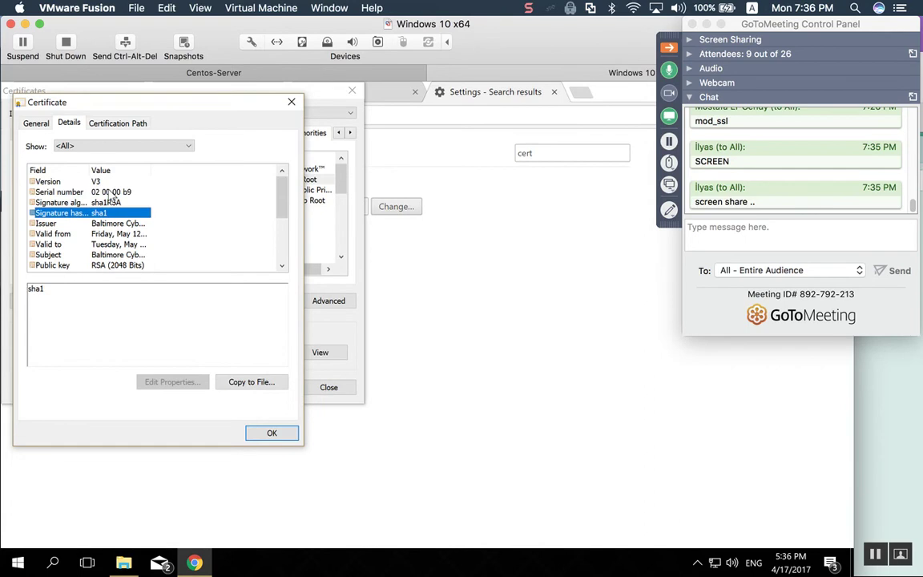
pyautogui.press('Down')
pyautogui.press('Down')
pyautogui.press('Down')
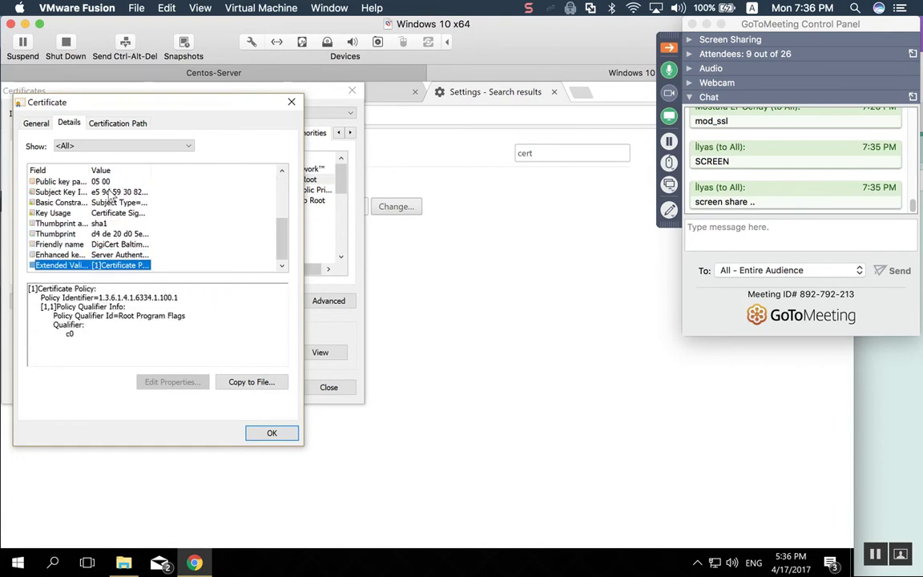
pyautogui.press('Up')
pyautogui.press('Up')
pyautogui.press('Up')
pyautogui.press('Up')
pyautogui.press('Up')
pyautogui.press('Up')
pyautogui.press('Up')
pyautogui.press('Up')
pyautogui.press('Up')
pyautogui.press('Up')
pyautogui.press('Up')
pyautogui.press('Up')
pyautogui.press('Up')
pyautogui.press('Up')
pyautogui.press('Up')
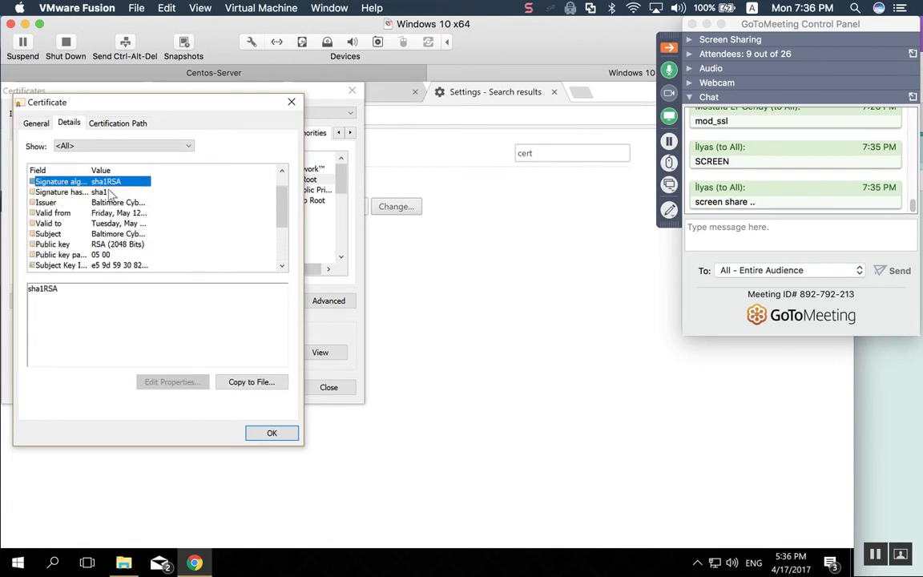
pyautogui.press('Up')
pyautogui.press('Up')
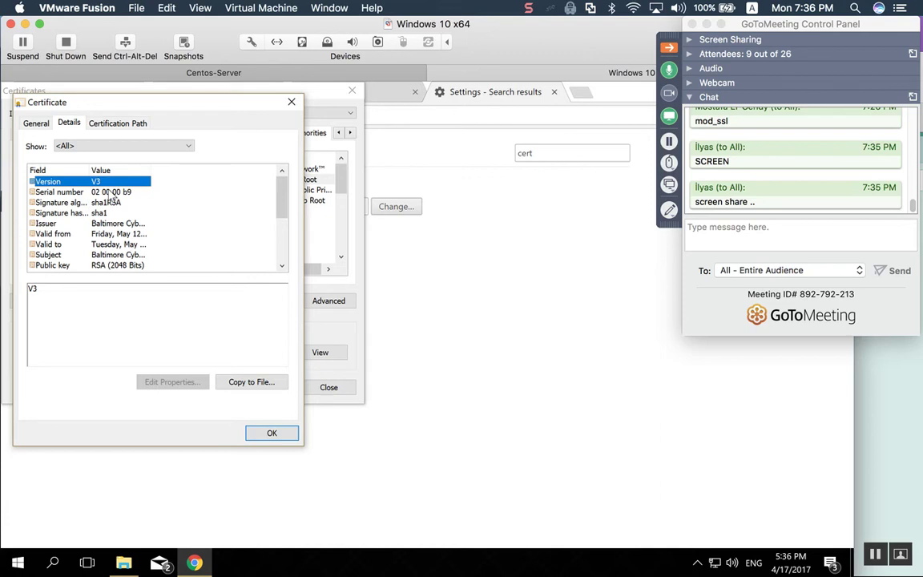
pyautogui.press('Down')
pyautogui.press('Down')
pyautogui.press('Down')
pyautogui.press('Down')
pyautogui.press('Down')
pyautogui.press('Down')
pyautogui.press('Down')
pyautogui.press('Down')
pyautogui.press('Down')
pyautogui.press('Down')
pyautogui.press('Down')
pyautogui.press('Down')
pyautogui.press('Down')
pyautogui.press('Down')
pyautogui.press('Down')
pyautogui.press('Down')
pyautogui.press('Down')
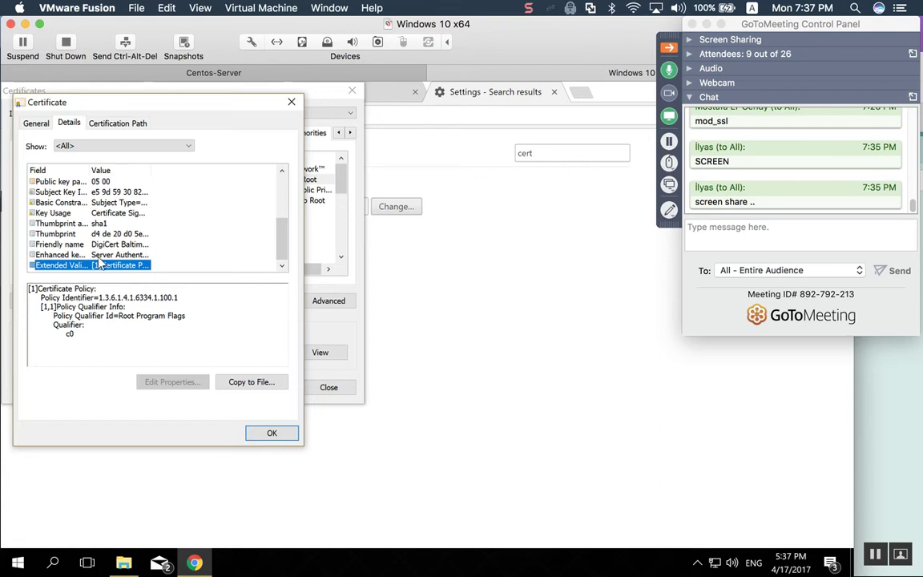
# Close the certificate windows and switch to the Centos-Server virtual machine.
pyautogui.press('Escape')
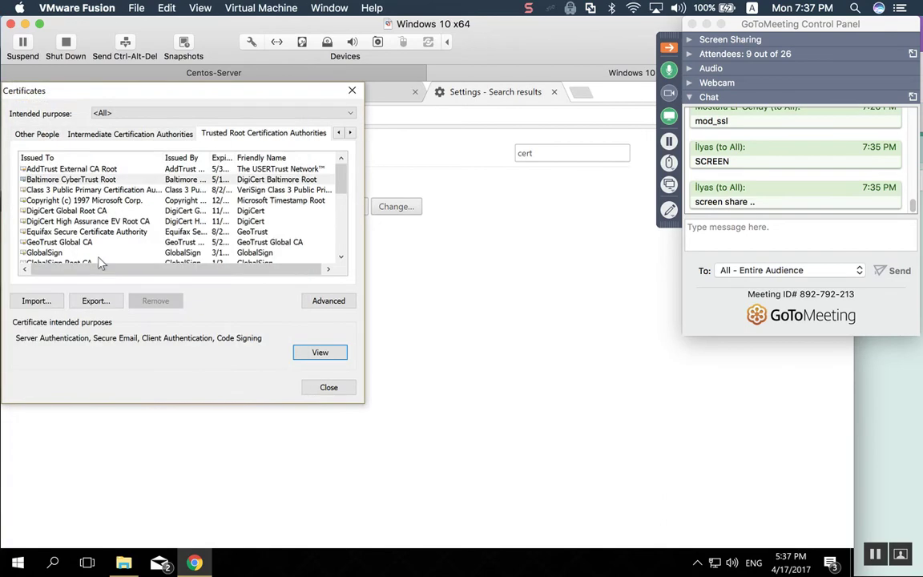
pyautogui.press('Escape')
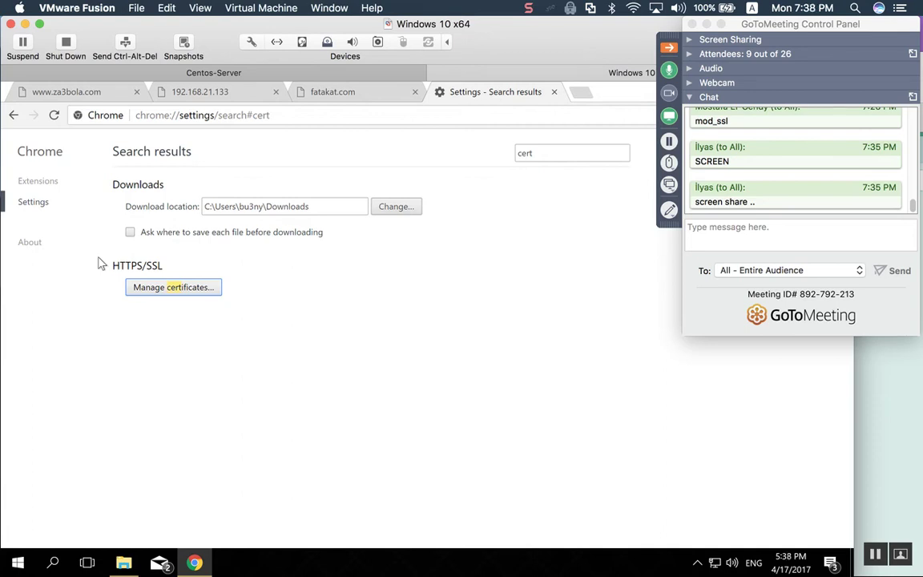
pyautogui.click(52, 69)
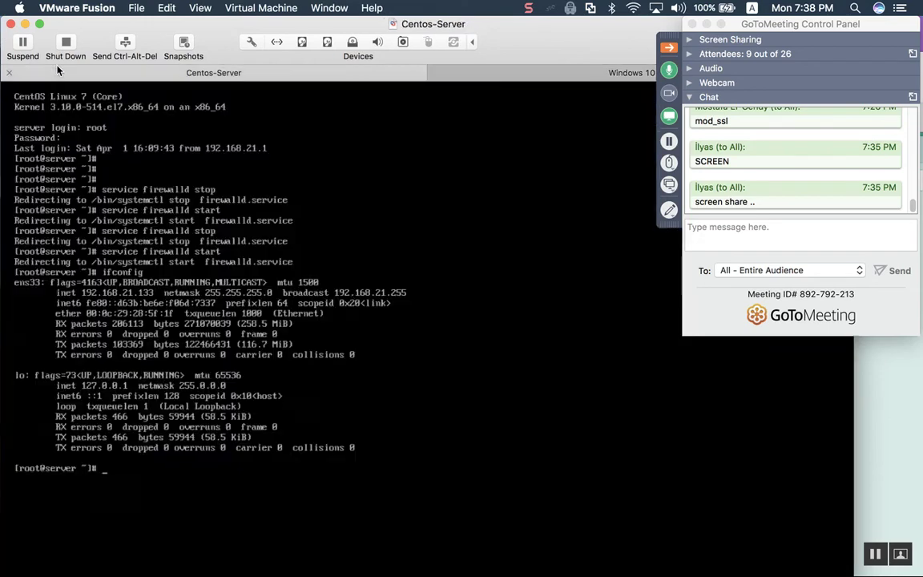
# Switch to the iTerm2 SSH session on the server and run genkey without arguments to list its usage options.
pyautogui.click(476, 73)
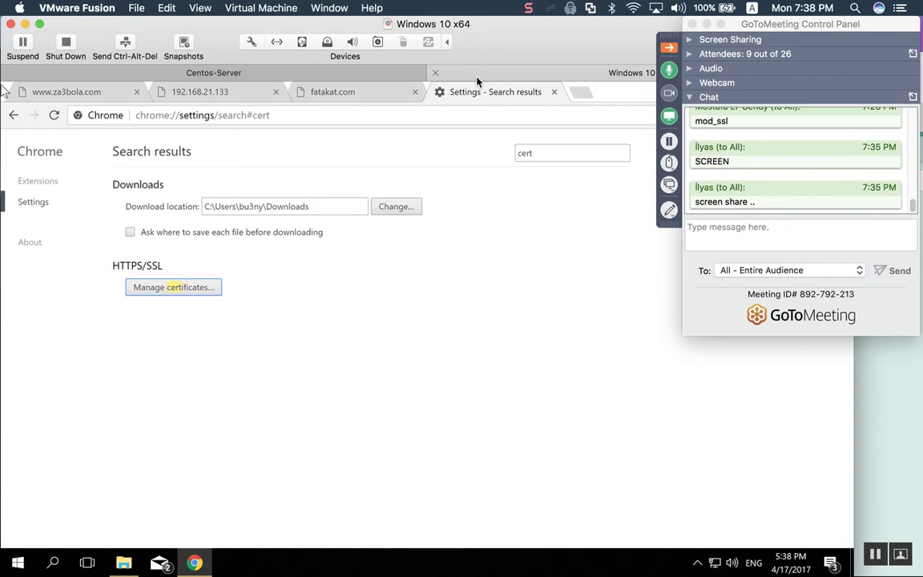
pyautogui.press('super+Tab')
pyautogui.press('super+Tab')
pyautogui.press('super+Tab')
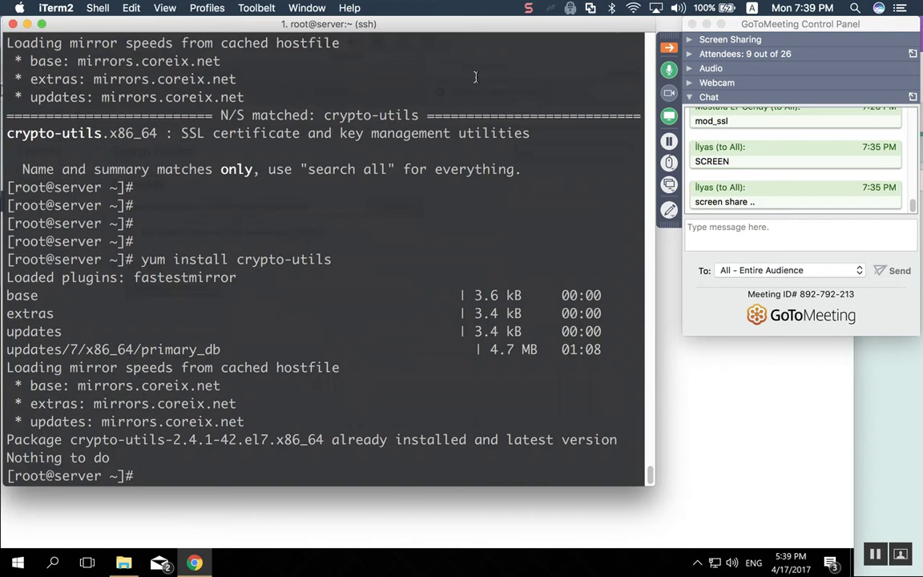
pyautogui.write('genkey')
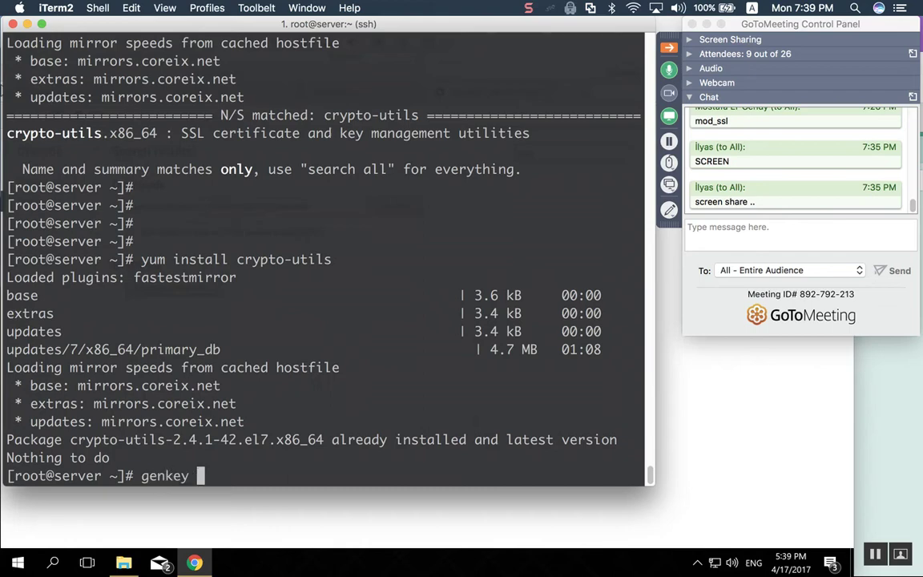
pyautogui.press('Return')
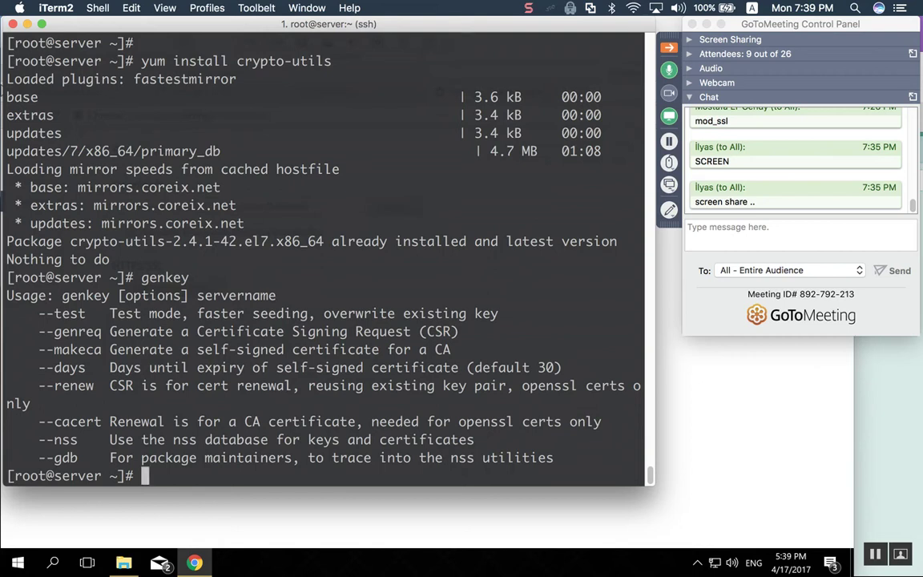
pyautogui.write('genkey ')
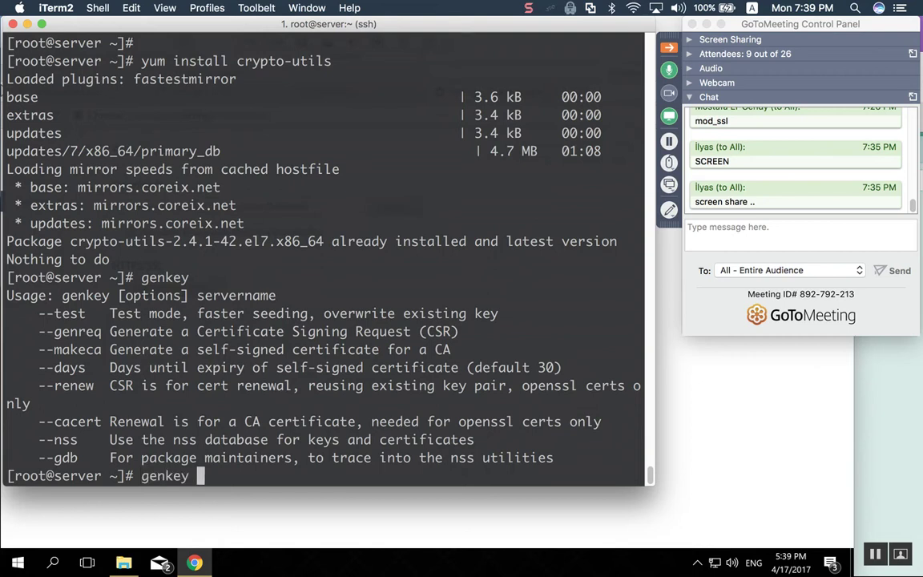
pyautogui.write('www.za3')
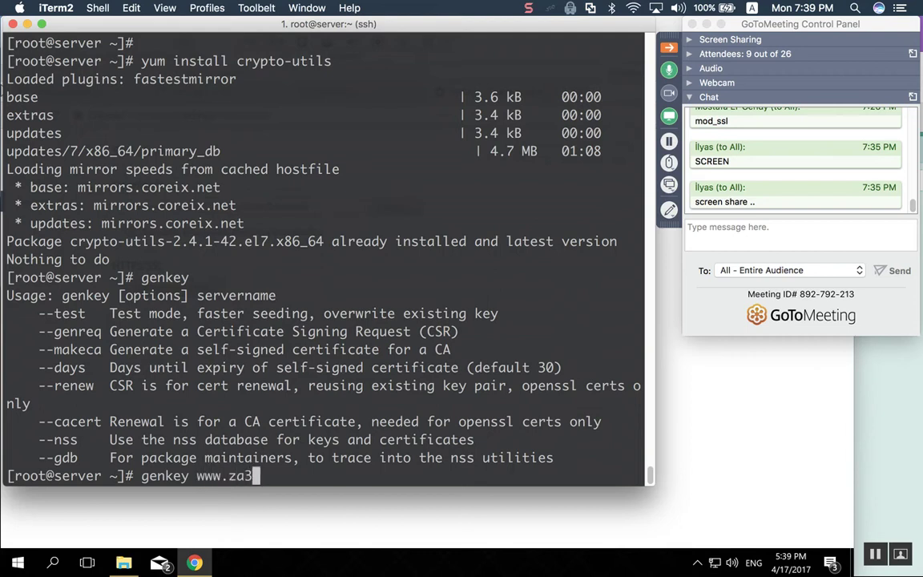
pyautogui.write('bola.com')
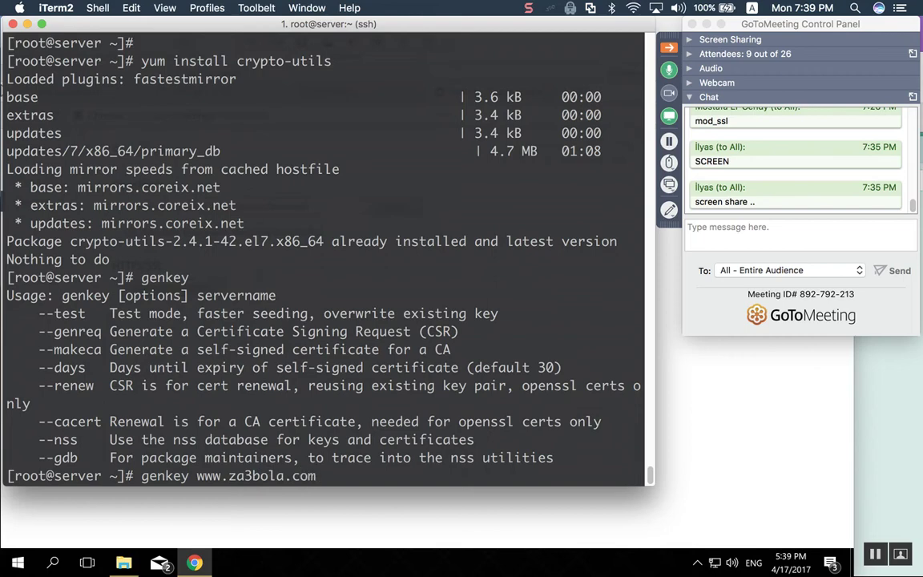
pyautogui.press('Return')
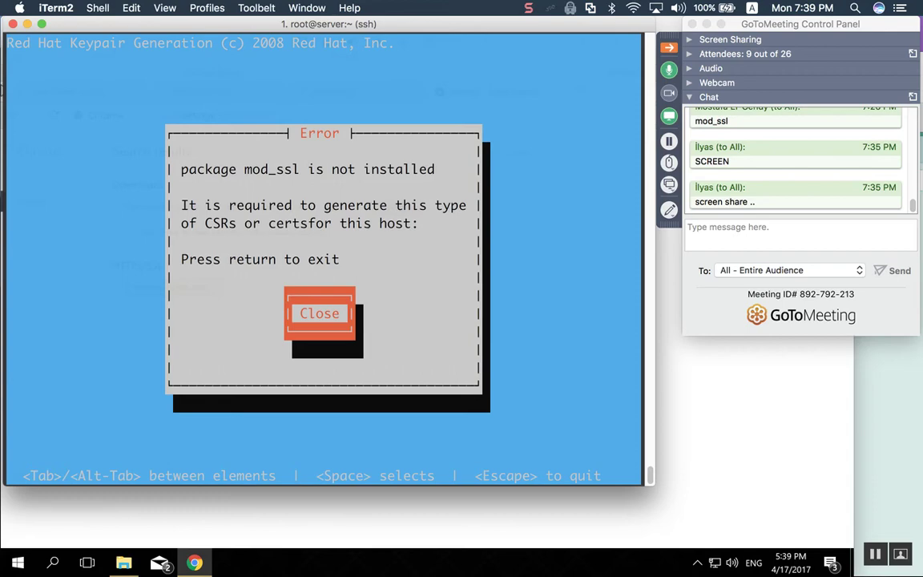
pyautogui.press('Return')
pyautogui.press('Return')
pyautogui.press('Return')
# Install the mod_ssl package with yum and accept the transaction including its httpd dependency updates.
pyautogui.write('yum install mo')
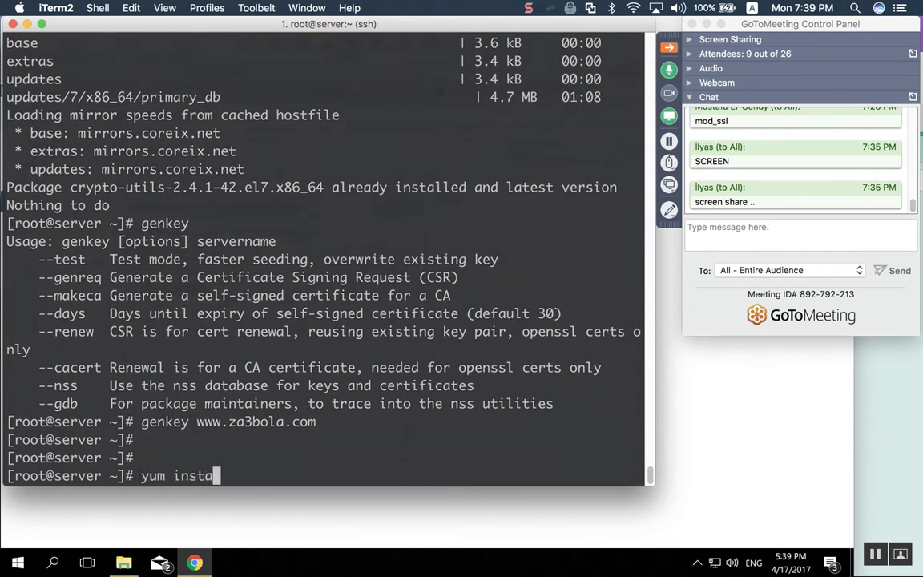
pyautogui.write('_ssl')
pyautogui.press('Return')
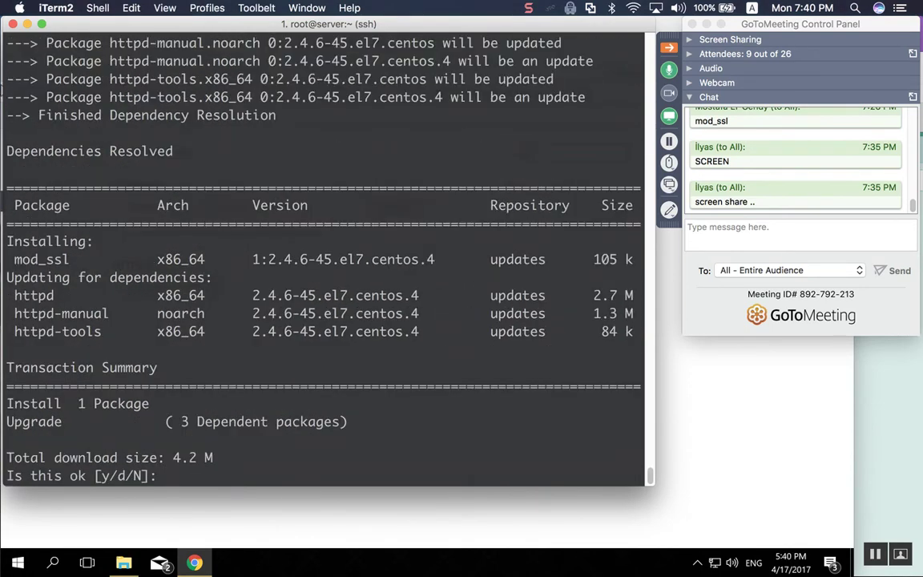
pyautogui.write('y')
pyautogui.press('Return')
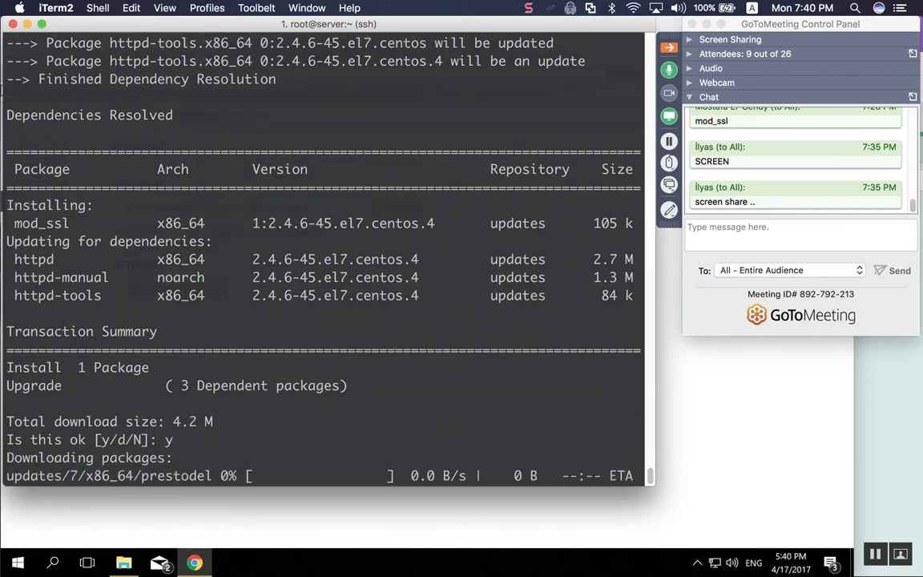